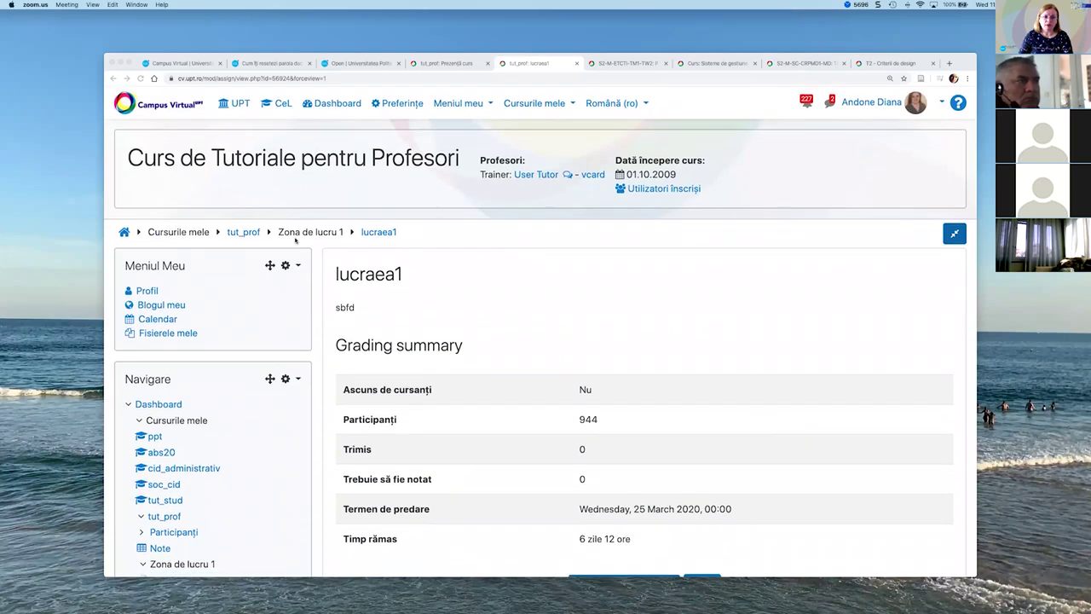
- Open the tut_prof course and go to the end of its Zona de lucru 1 section
click(243, 234)
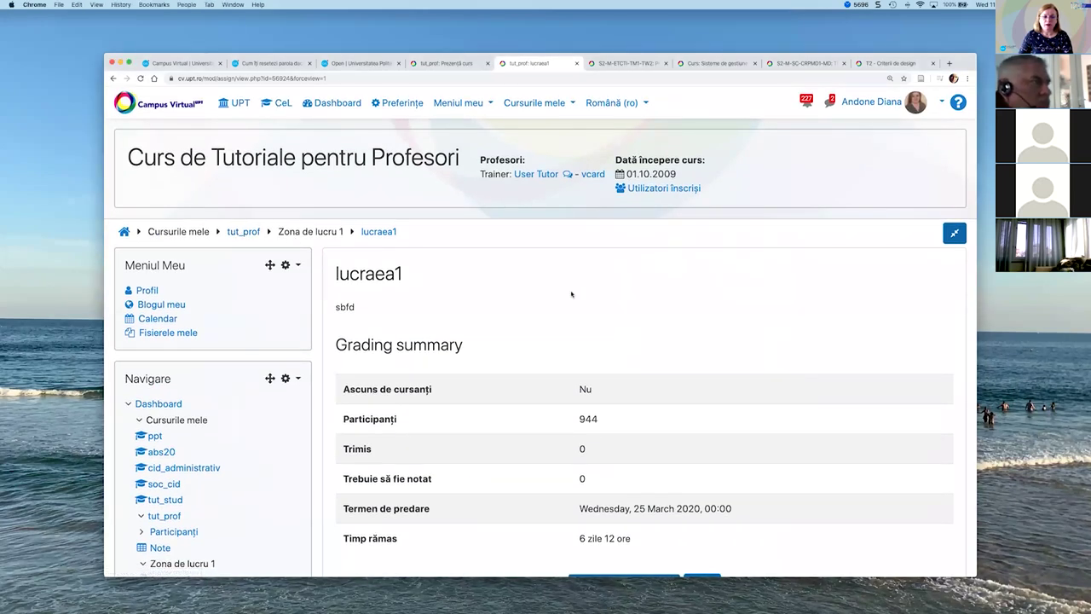
click(247, 233)
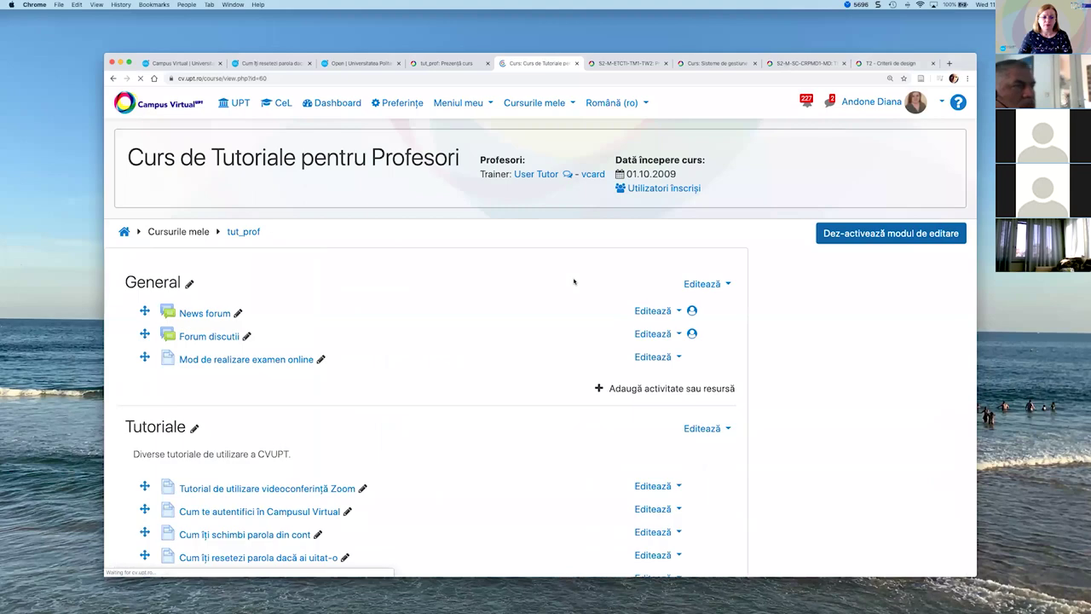
scroll(574, 280, down, 12)
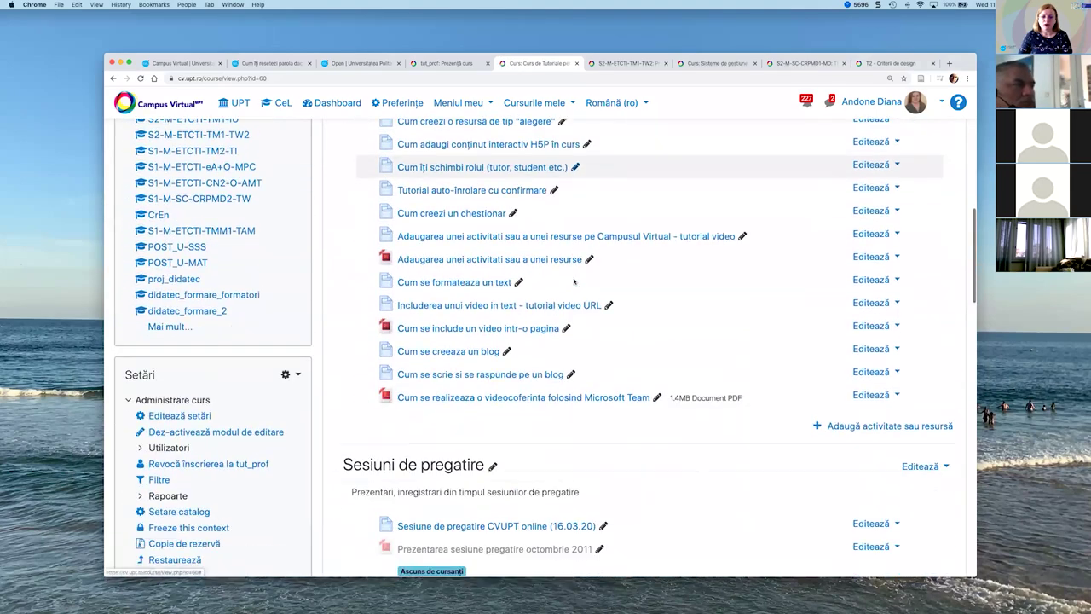
scroll(573, 282, down, 12)
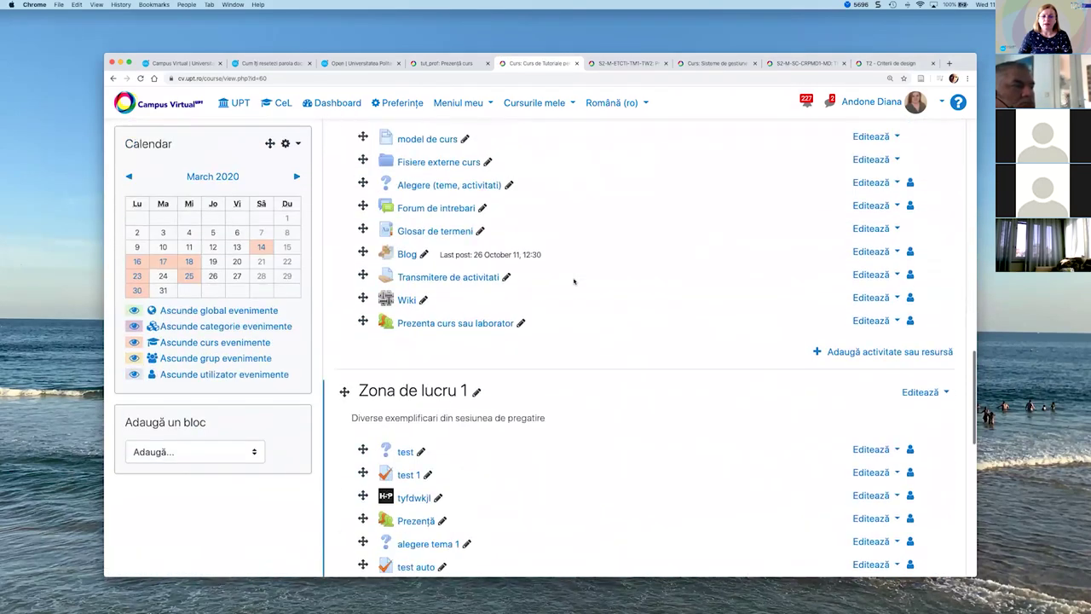
scroll(574, 281, down, 10)
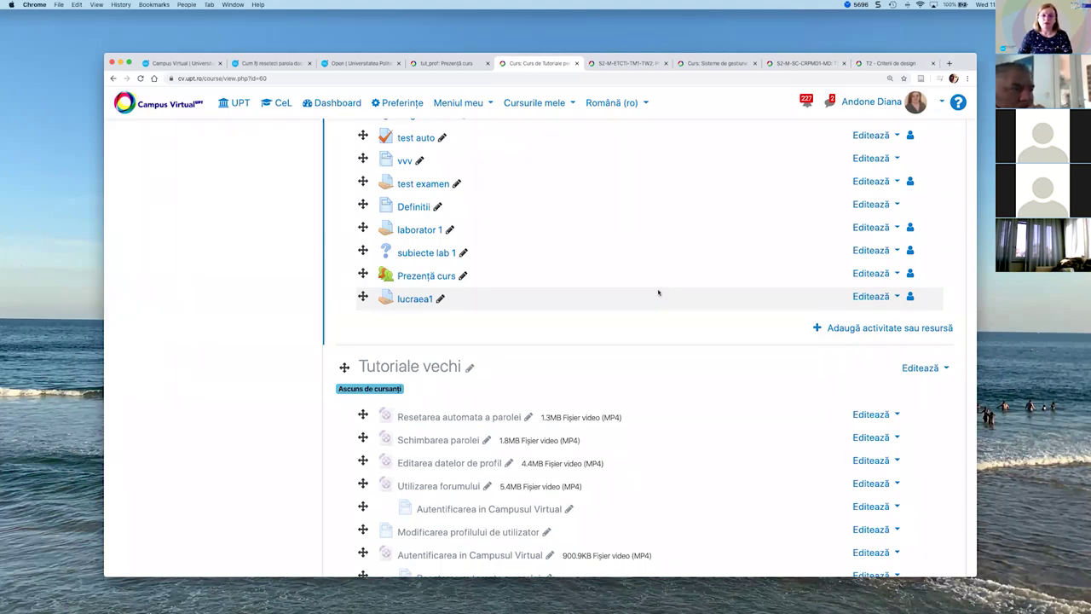
- Start adding an OU blog activity to the Zona de lucru 1 section
click(879, 329)
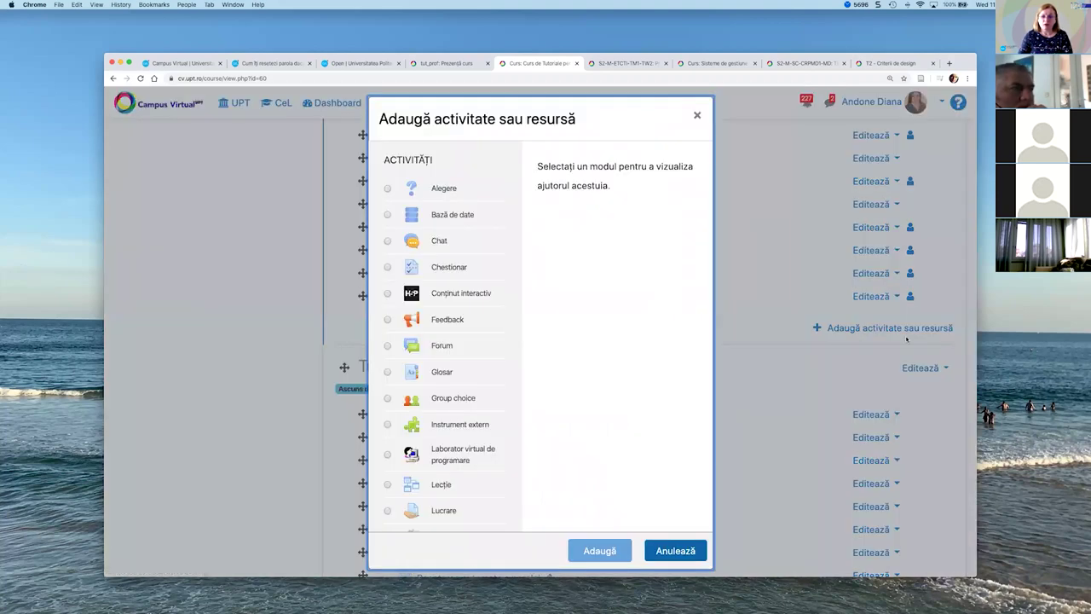
scroll(463, 336, down, 2)
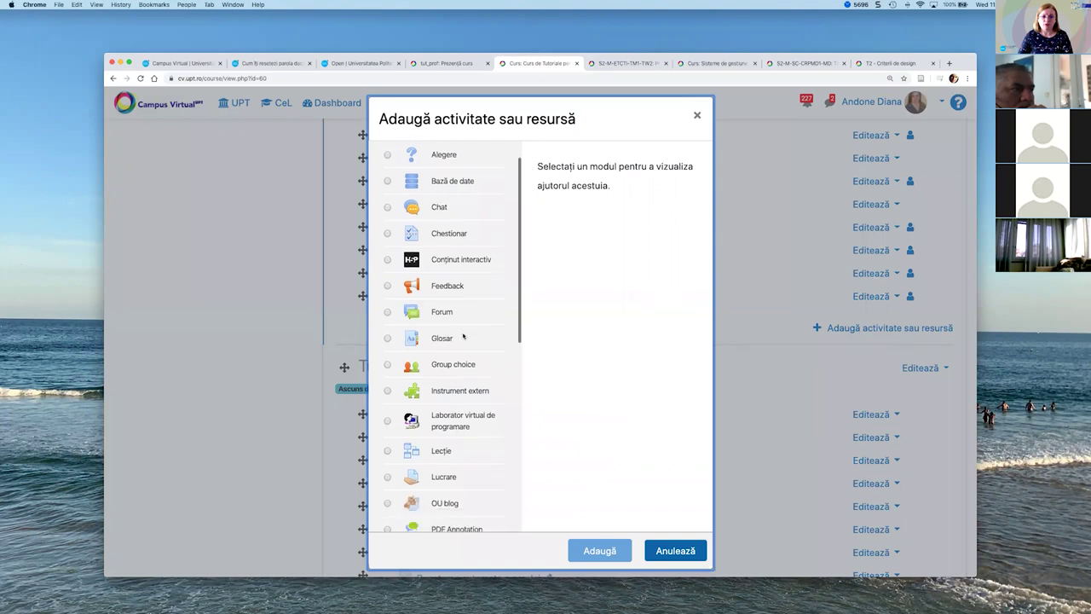
scroll(461, 336, down, 2)
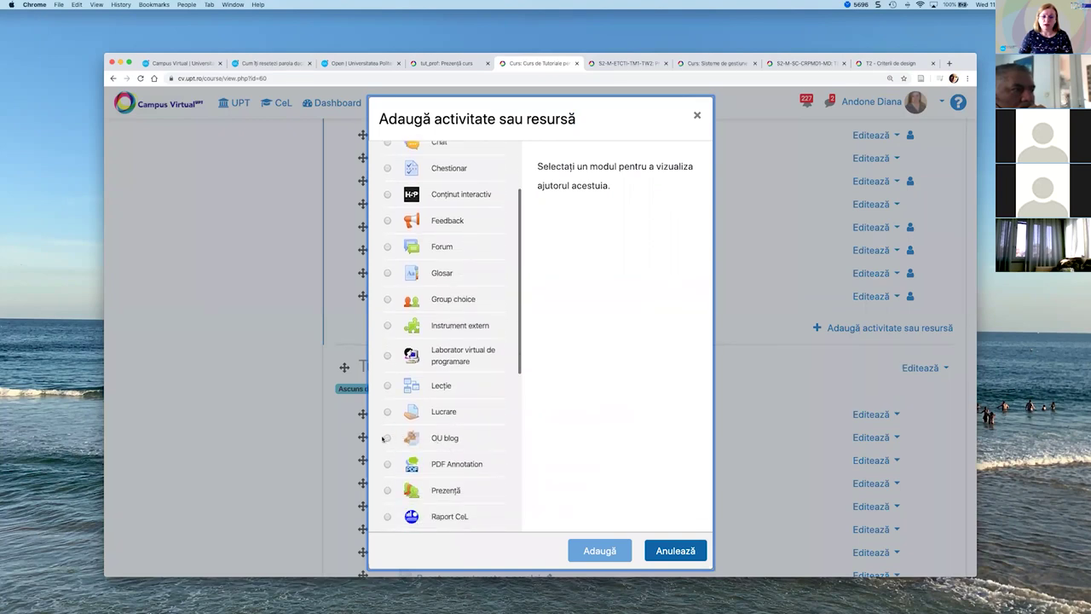
click(387, 438)
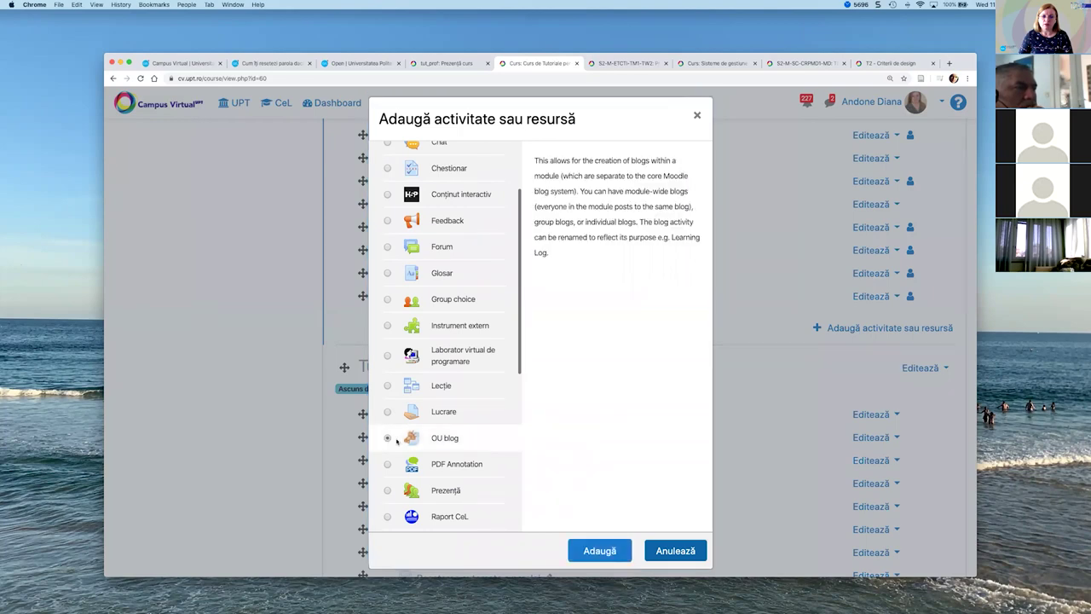
click(610, 551)
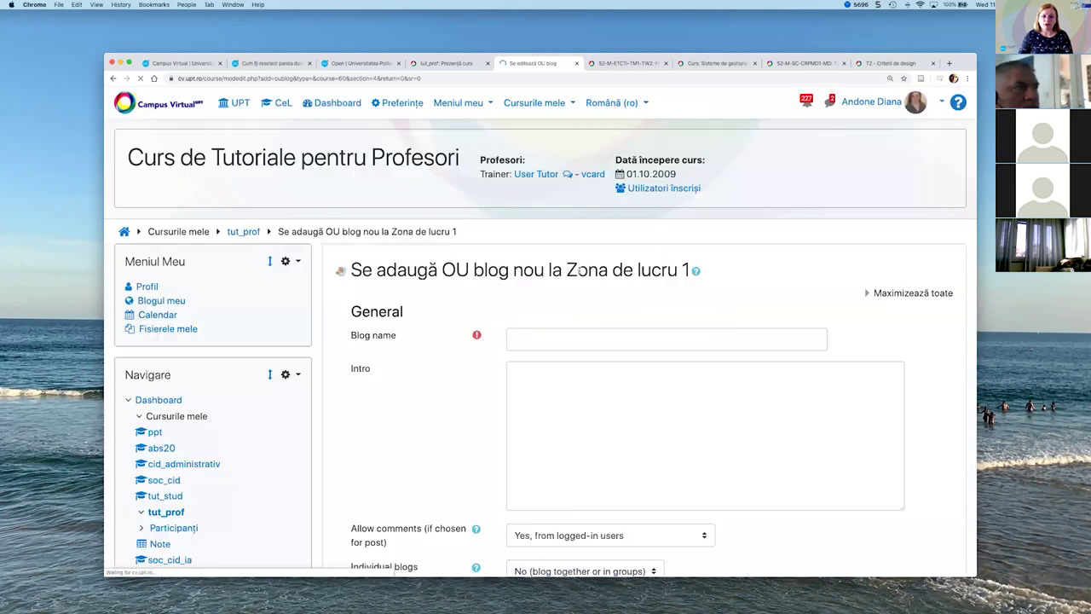
- Name the new blog tttt and enter vdc as its intro
scroll(515, 226, down, 2)
click(527, 266)
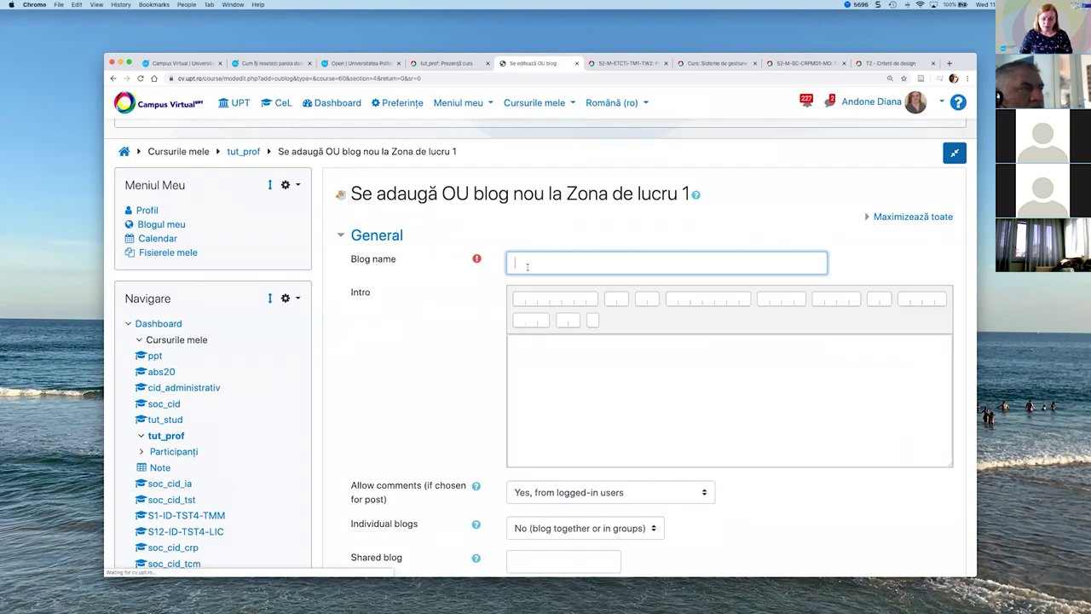
text(tttt)
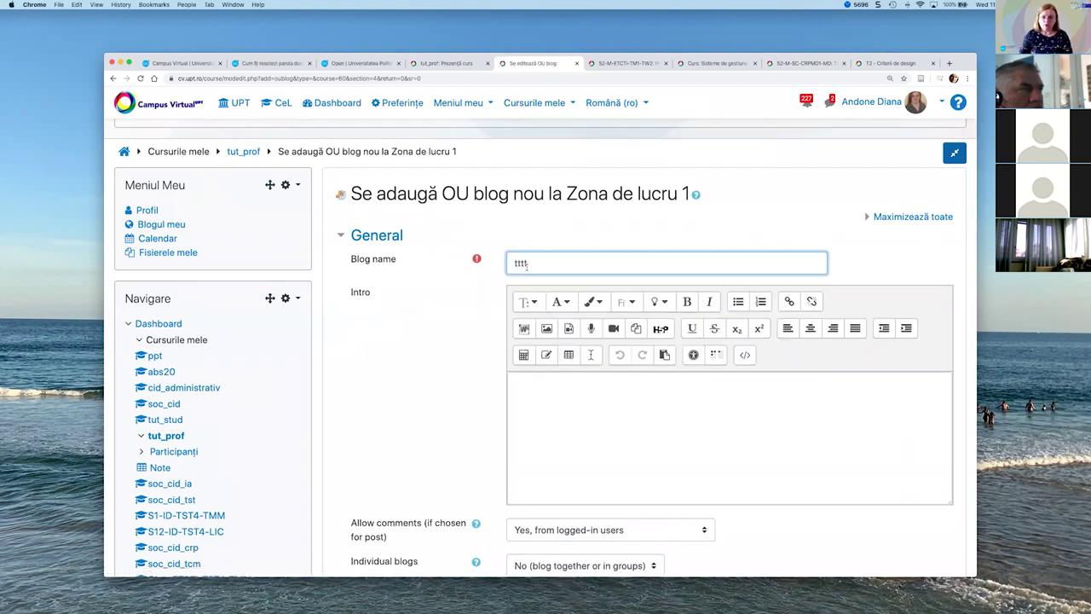
click(568, 401)
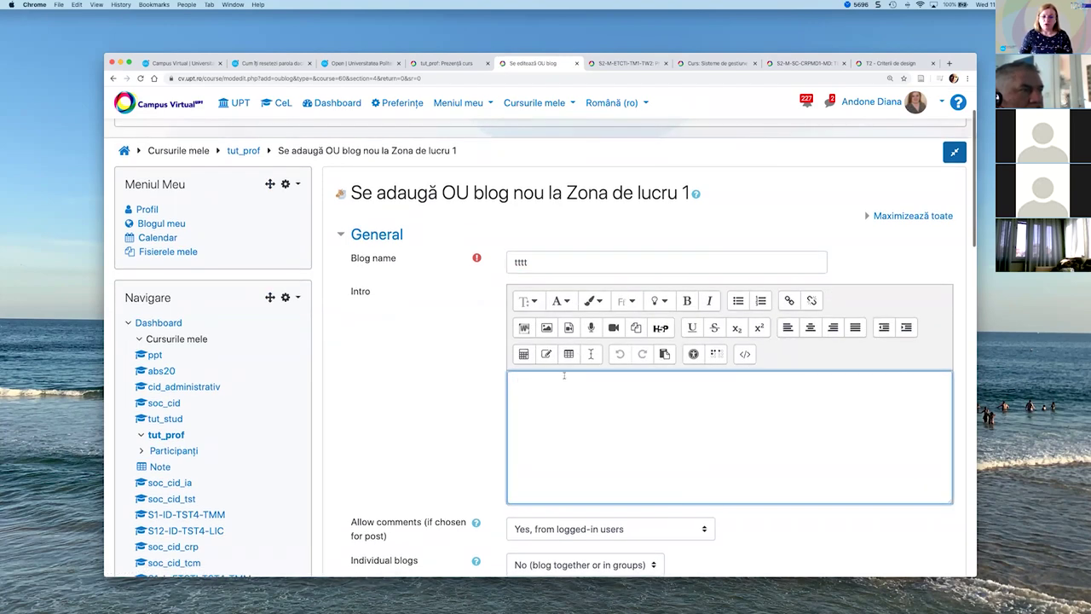
scroll(564, 375, down, 5)
text(vdc)
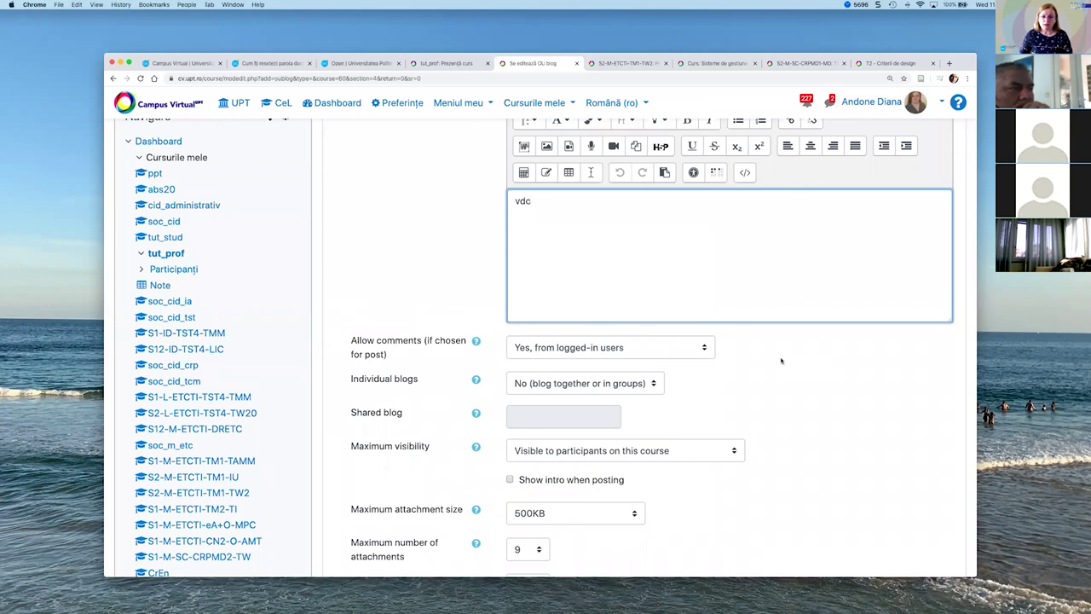
- Review the remaining blog settings, leave them at their defaults, and save and display the blog
scroll(819, 375, down, 6)
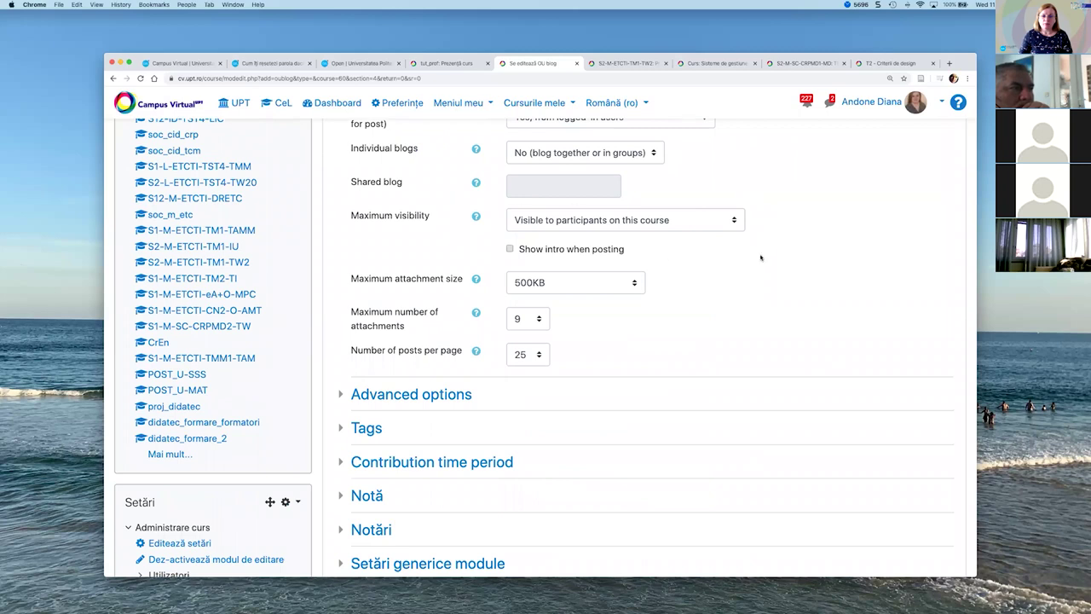
scroll(763, 258, down, 2)
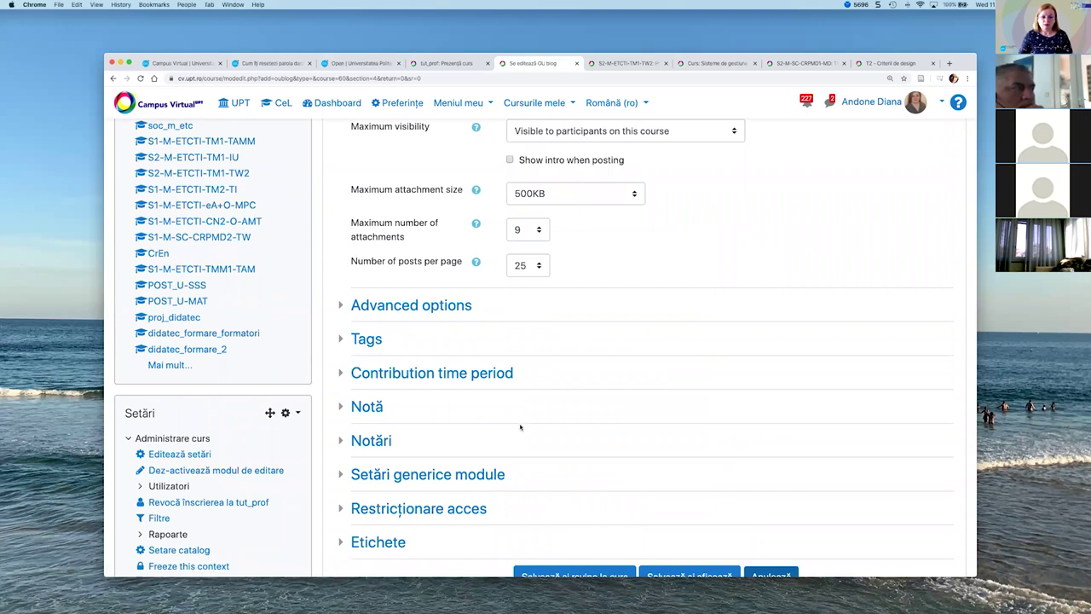
scroll(517, 433, down, 1)
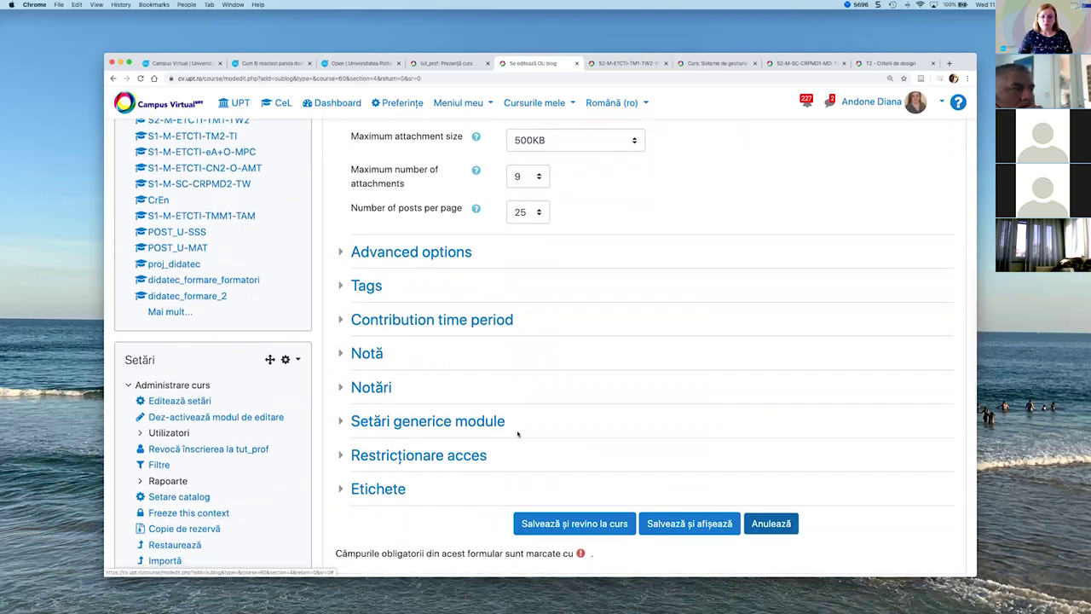
click(704, 528)
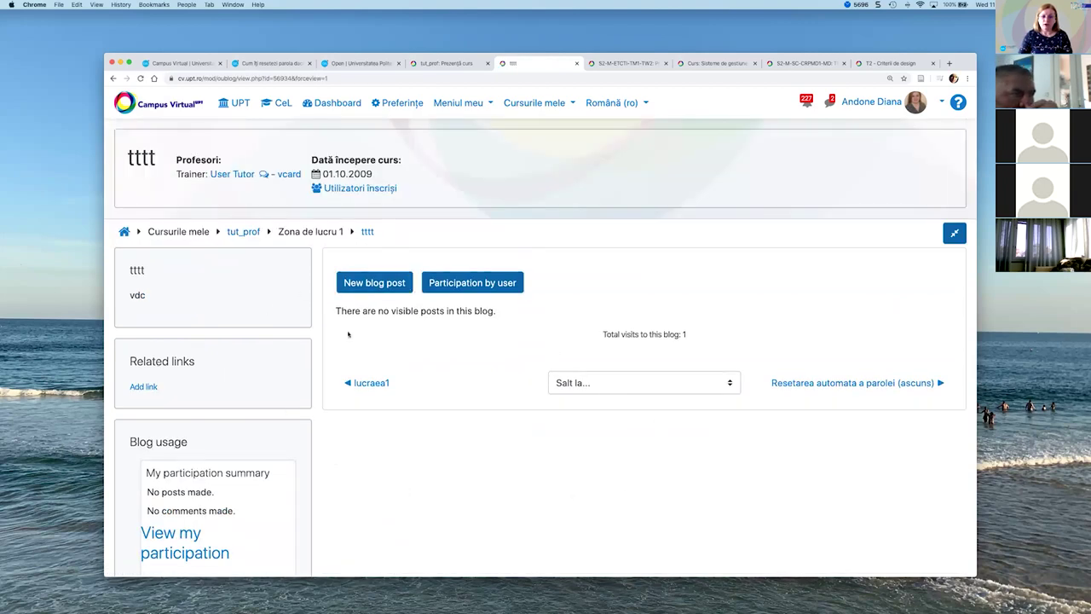
- Create a new post in the tttt blog with the title wvefd and the message fqvweqbwg
click(373, 283)
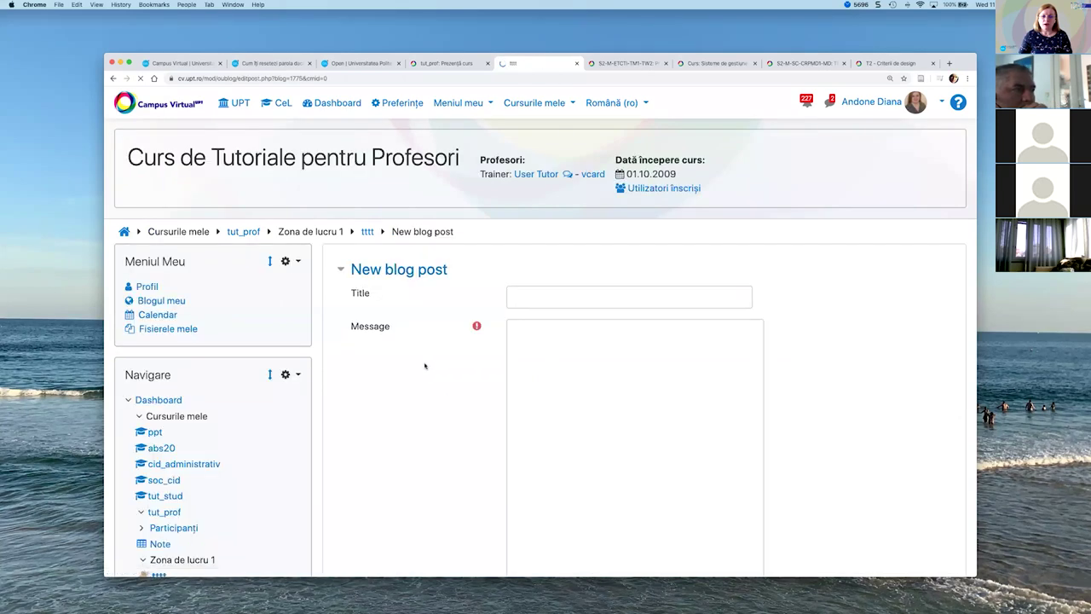
click(532, 300)
text(wvefd)
click(541, 430)
text(fq)
scroll(541, 431, down, 10)
scroll(541, 426, up, 8)
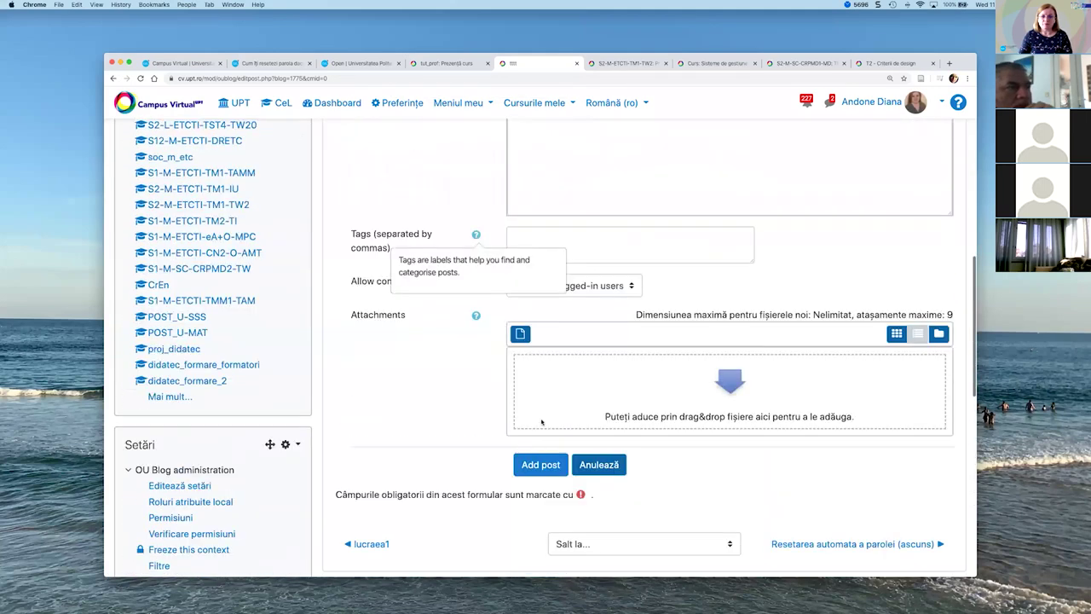
scroll(541, 419, up, 3)
text(vweqbwg)
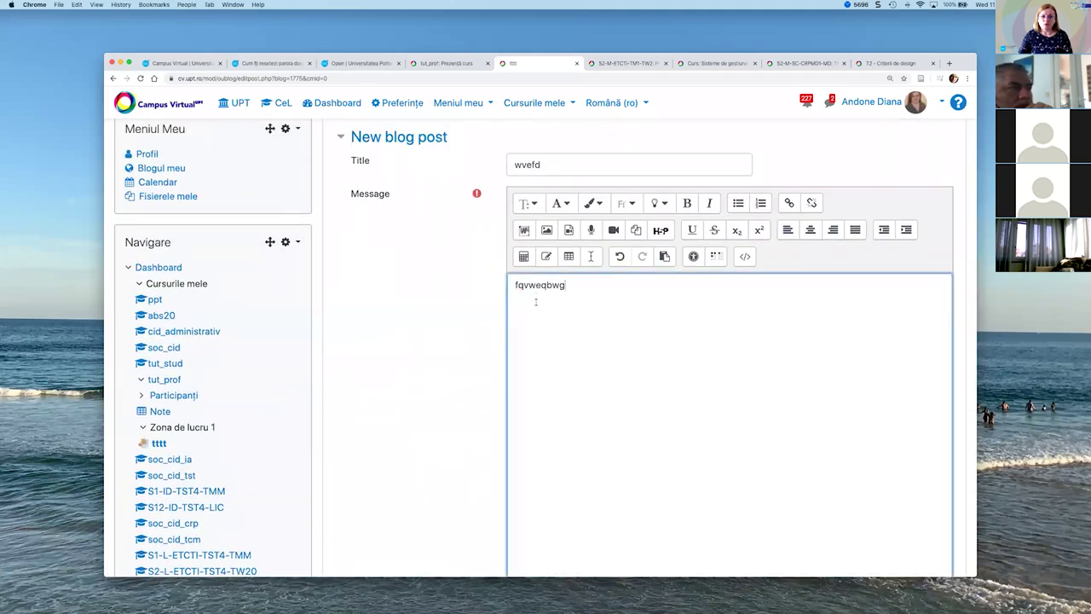
- Publish the wvefd post to the blog without tags or attachments
scroll(558, 349, down, 5)
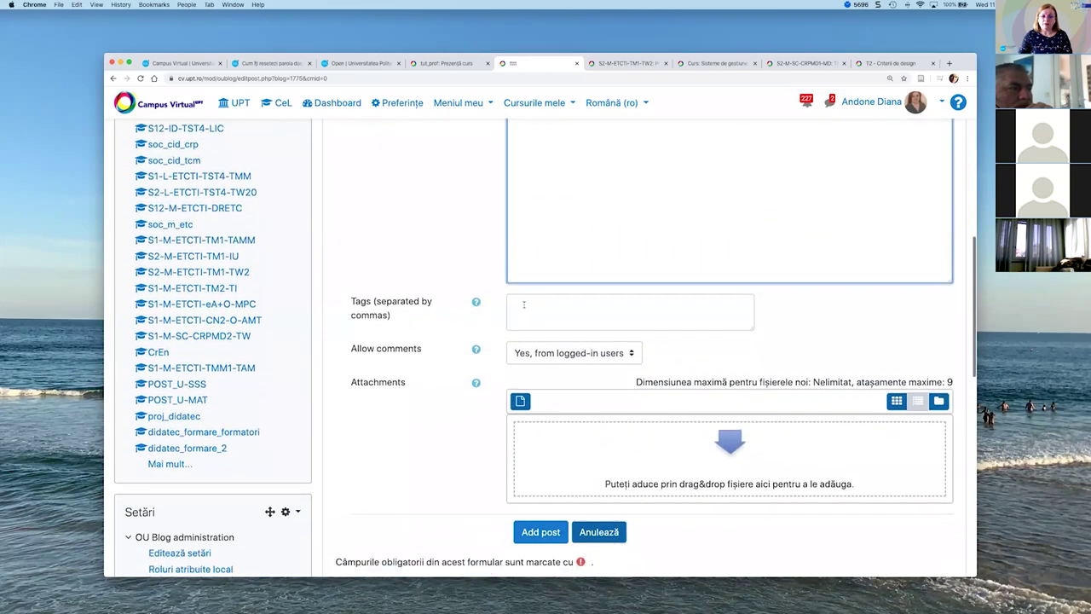
scroll(597, 401, down, 1)
click(540, 479)
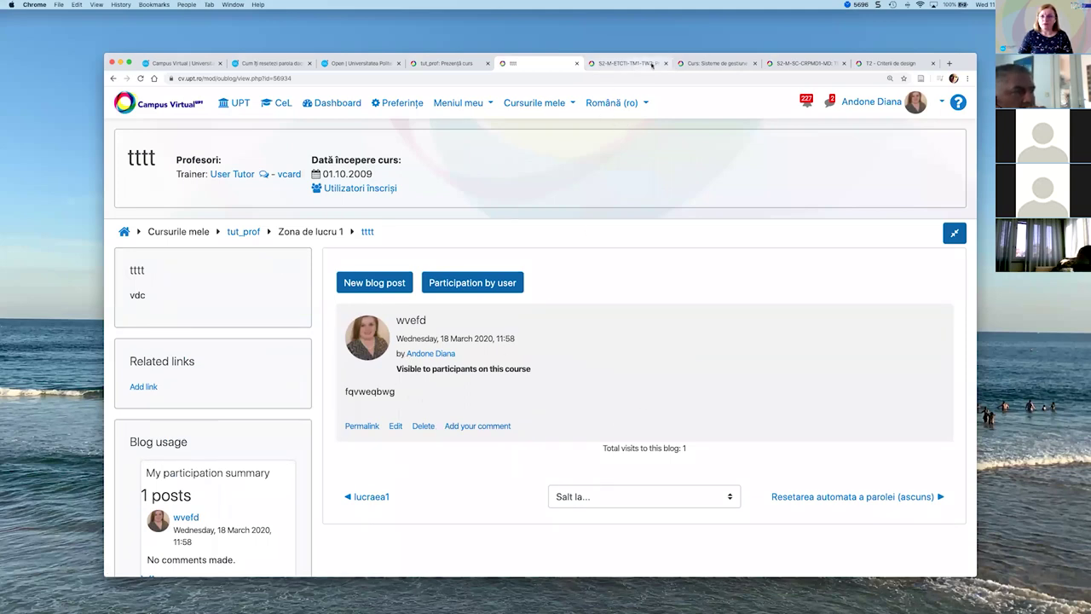
- Switch to the open T2 - Criterii de design blog and examine its assignment instructions, student posts and attachments
click(888, 65)
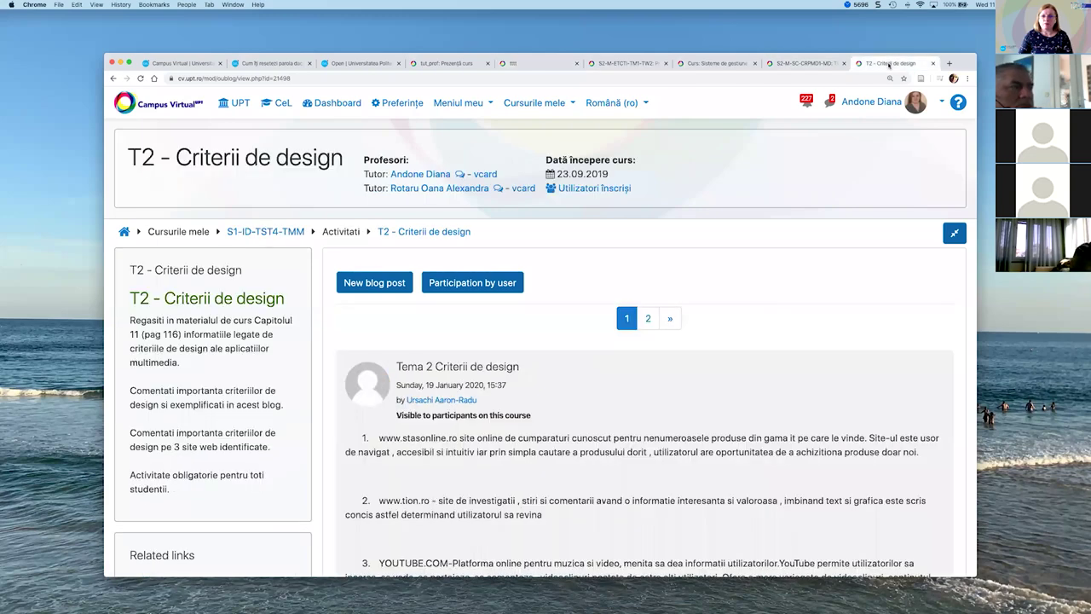
scroll(743, 274, down, 3)
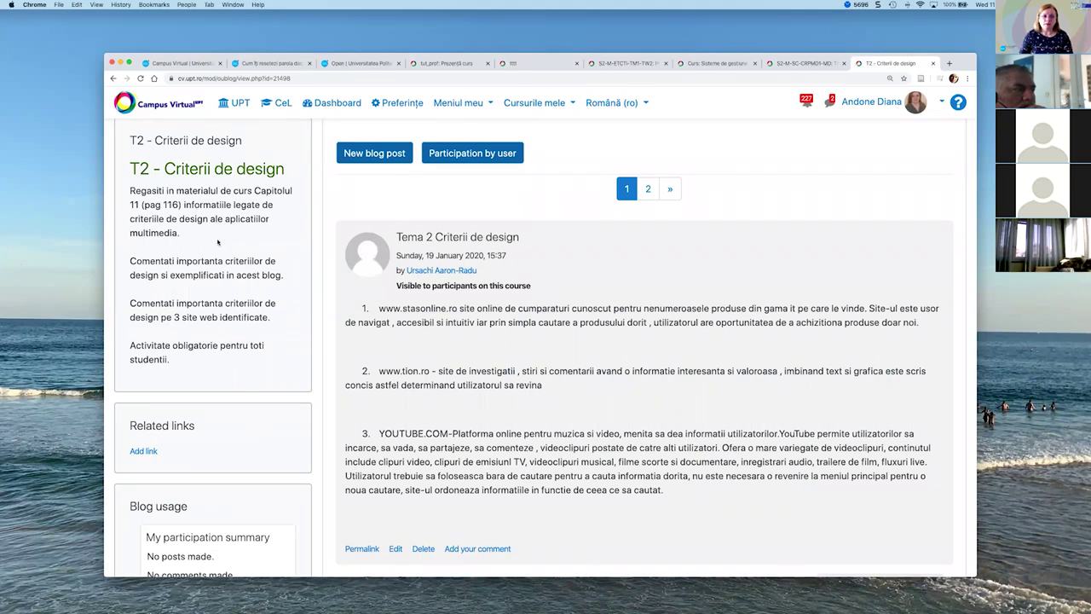
scroll(186, 231, down, 2)
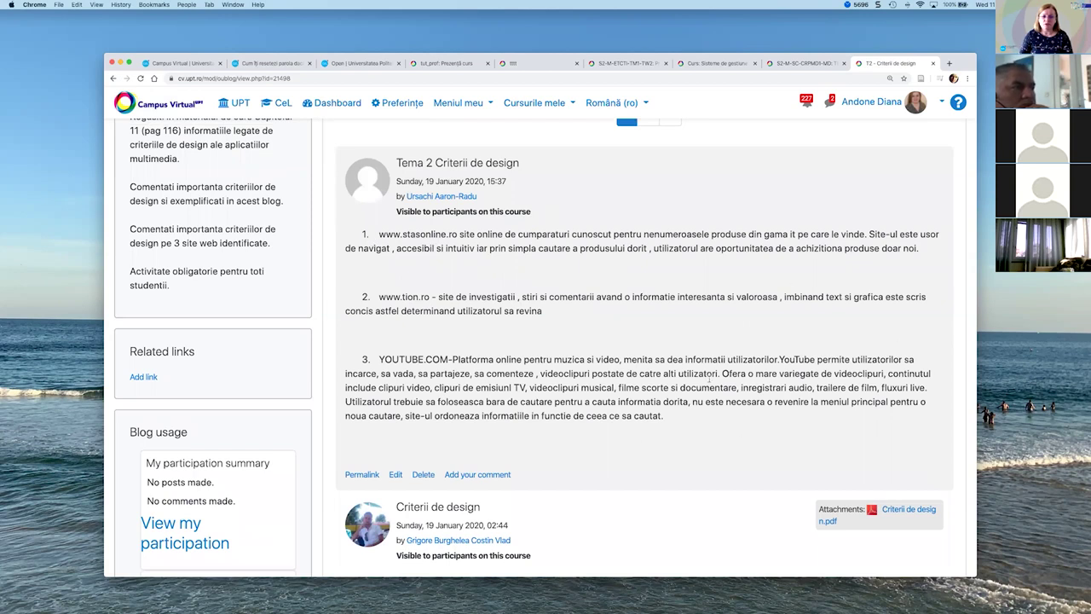
scroll(689, 343, down, 3)
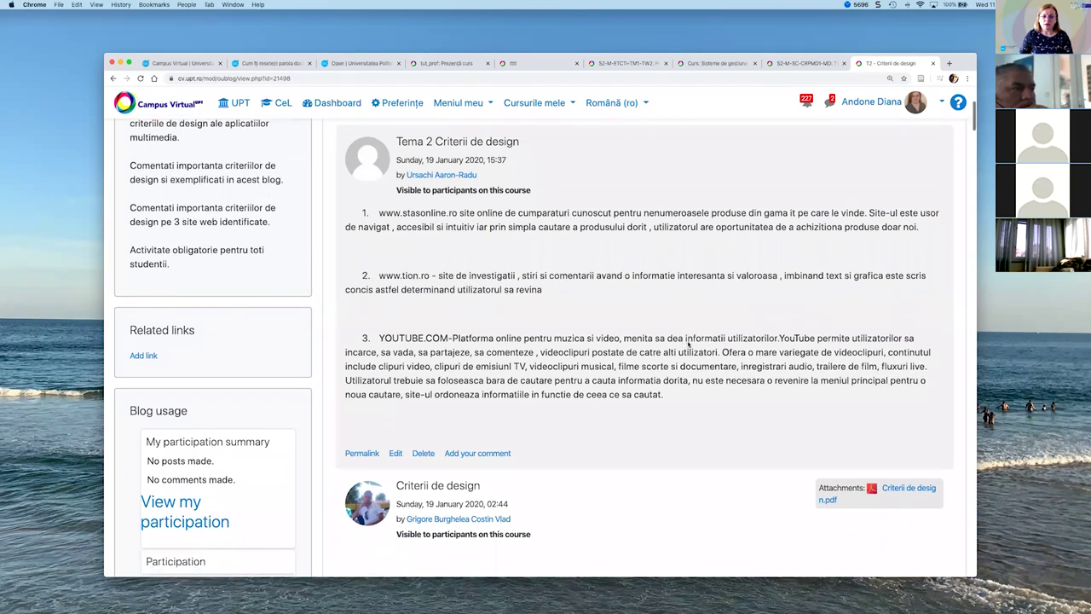
scroll(682, 342, up, 5)
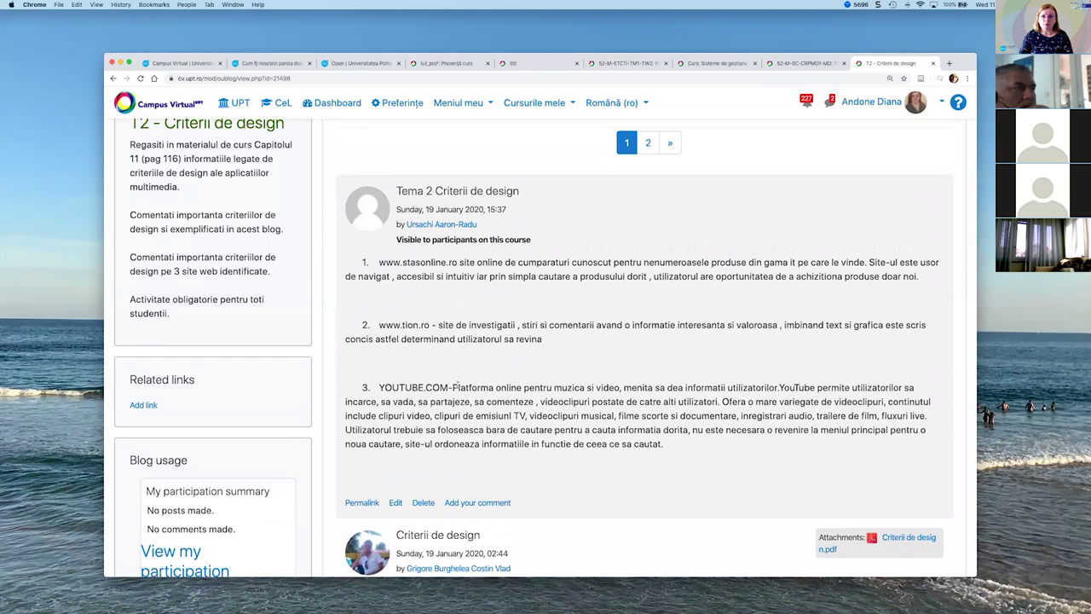
scroll(578, 373, down, 2)
scroll(578, 373, down, 10)
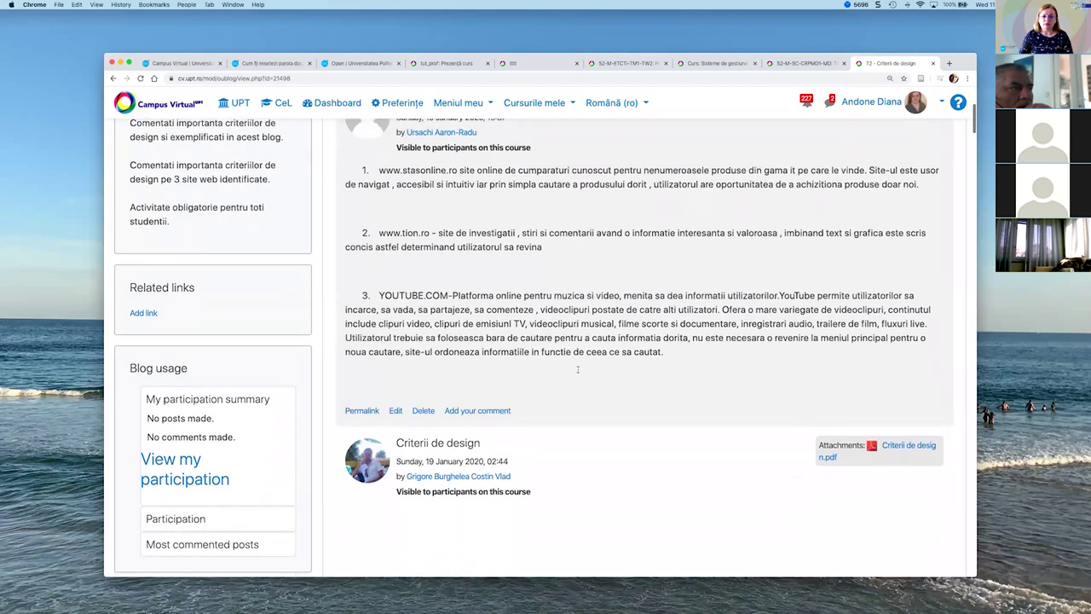
scroll(578, 373, down, 13)
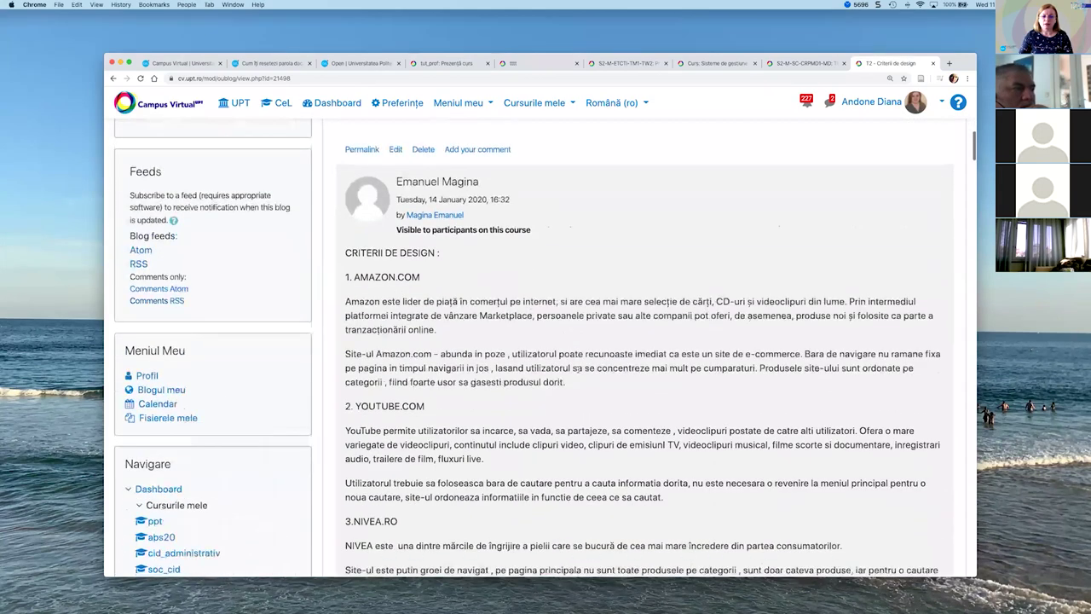
scroll(578, 372, up, 1)
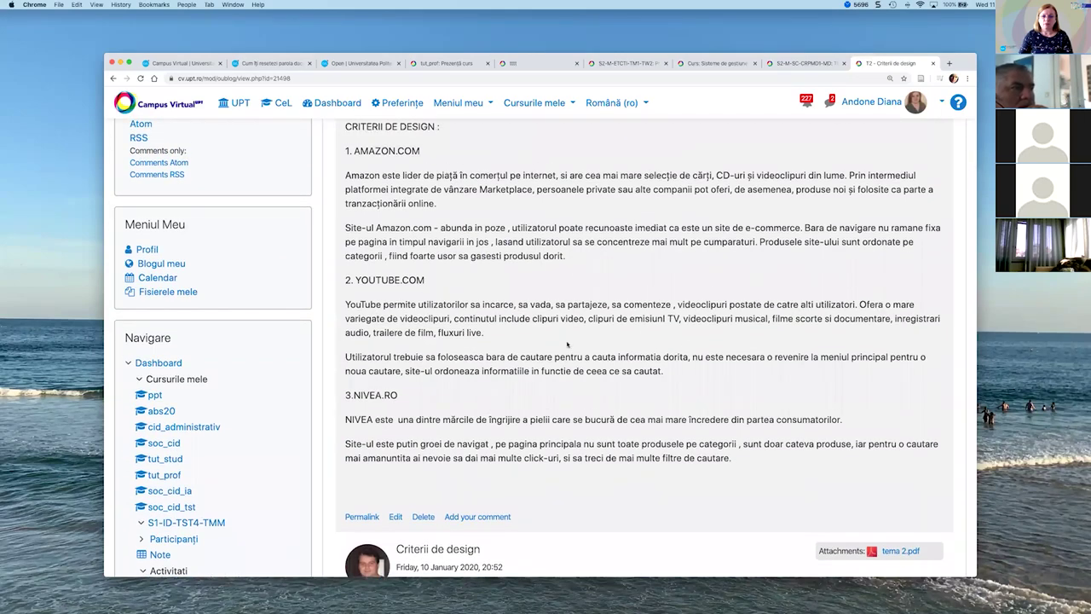
scroll(567, 343, down, 18)
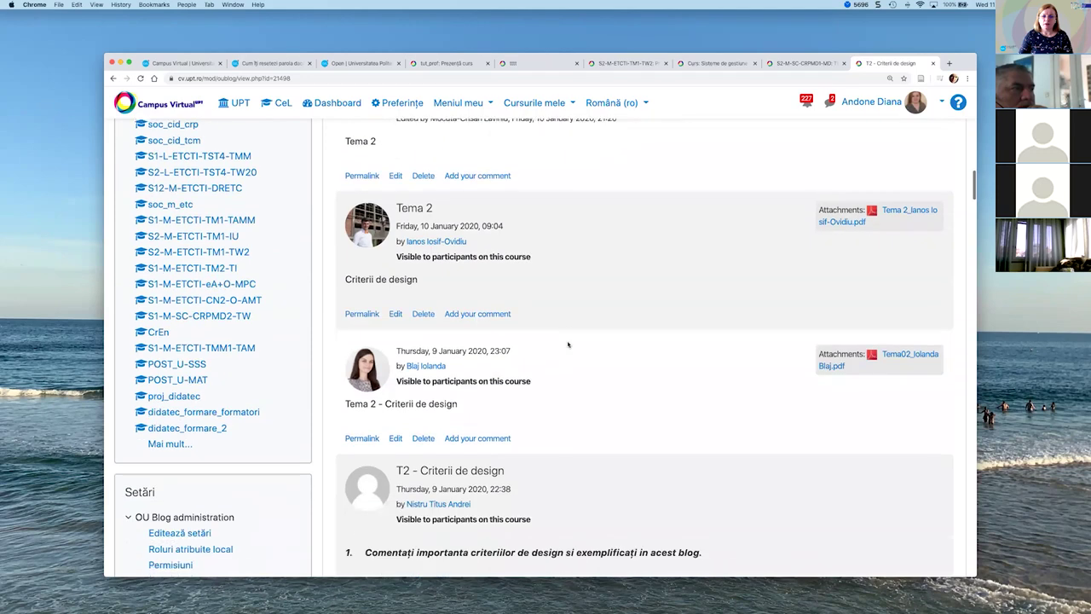
scroll(568, 344, down, 7)
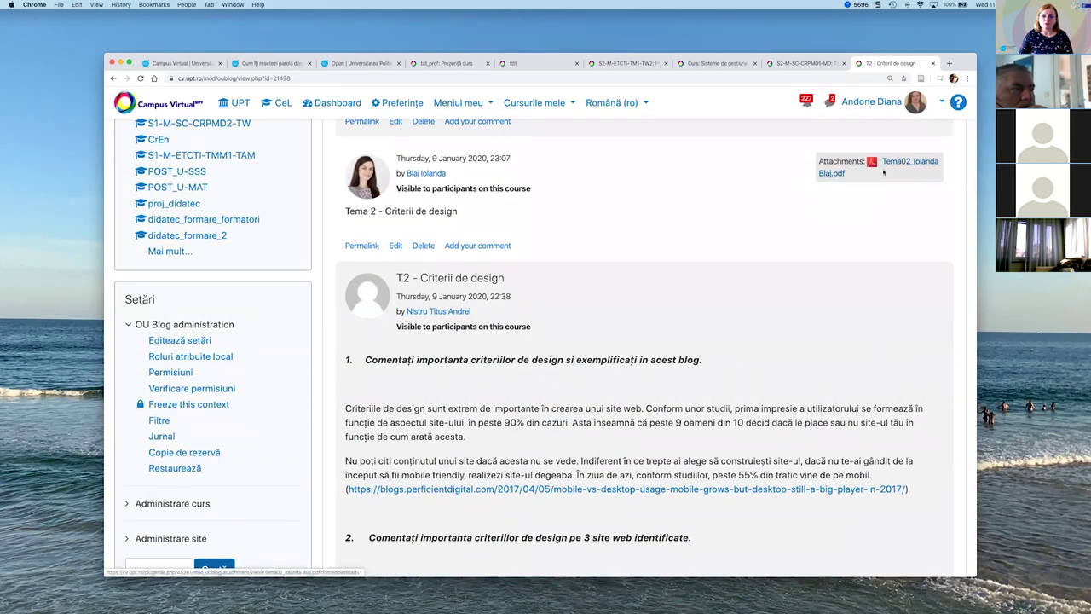
scroll(697, 207, down, 4)
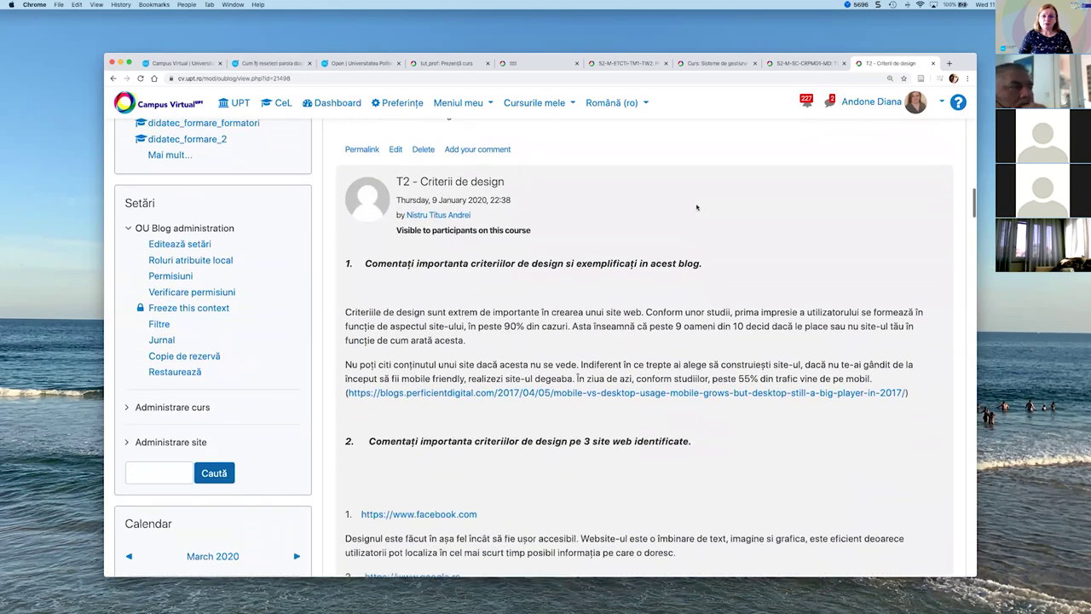
scroll(487, 221, down, 2)
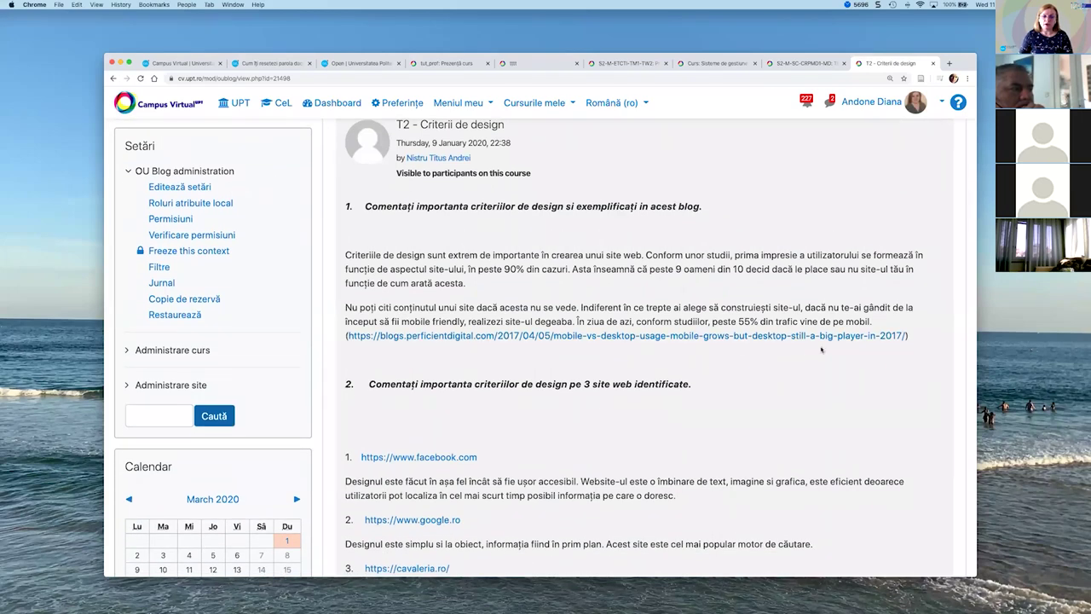
- Look through the students' design-criteria answers and website examples in the T2 - Criterii de design blog, finishing at the newest post
scroll(821, 349, down, 10)
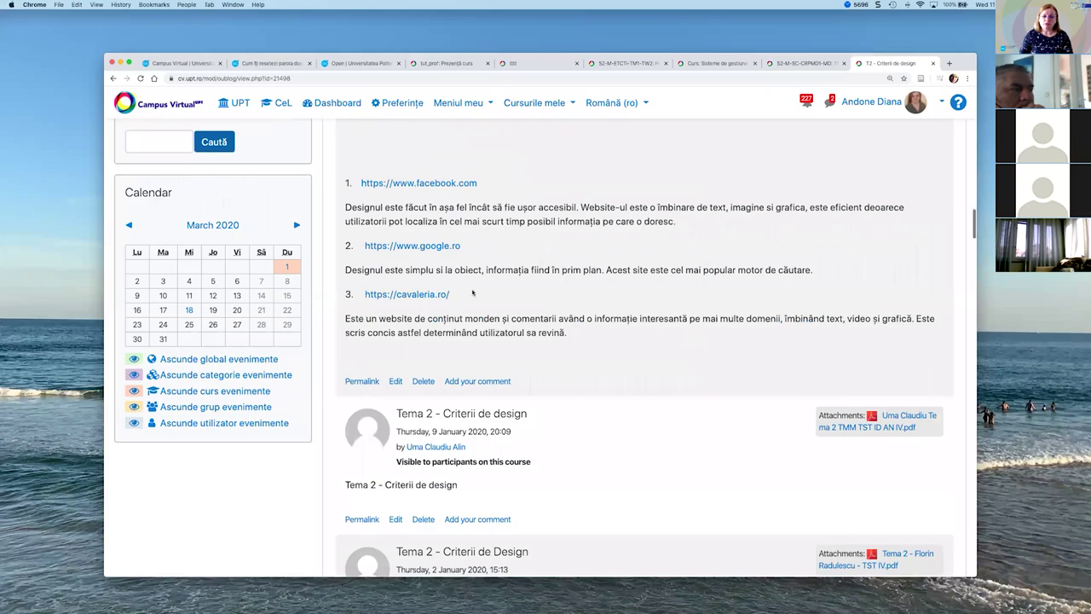
scroll(547, 346, down, 20)
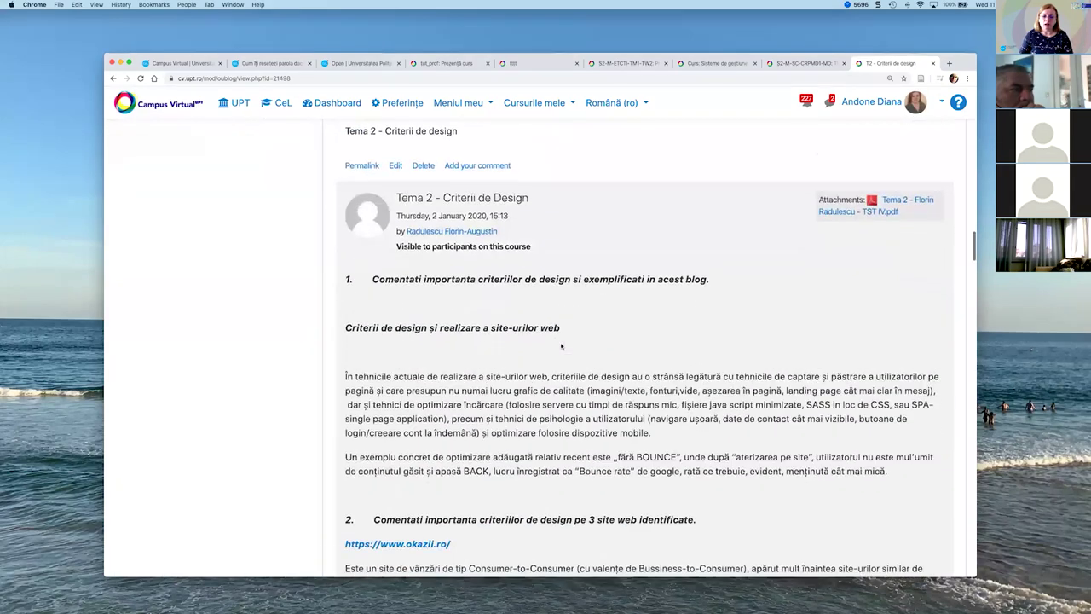
scroll(547, 335, up, 20)
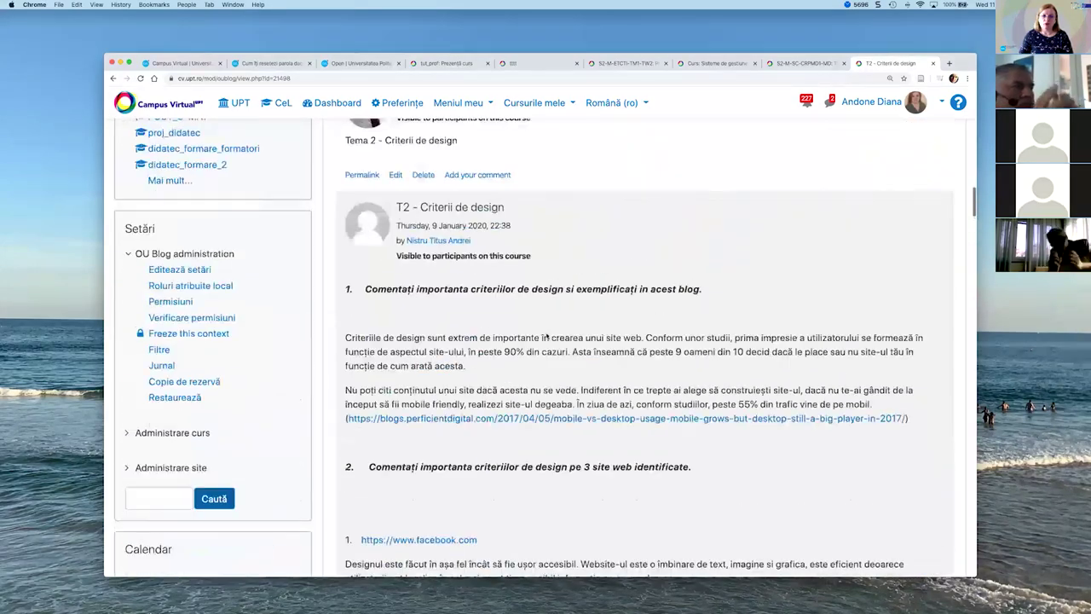
scroll(546, 335, up, 8)
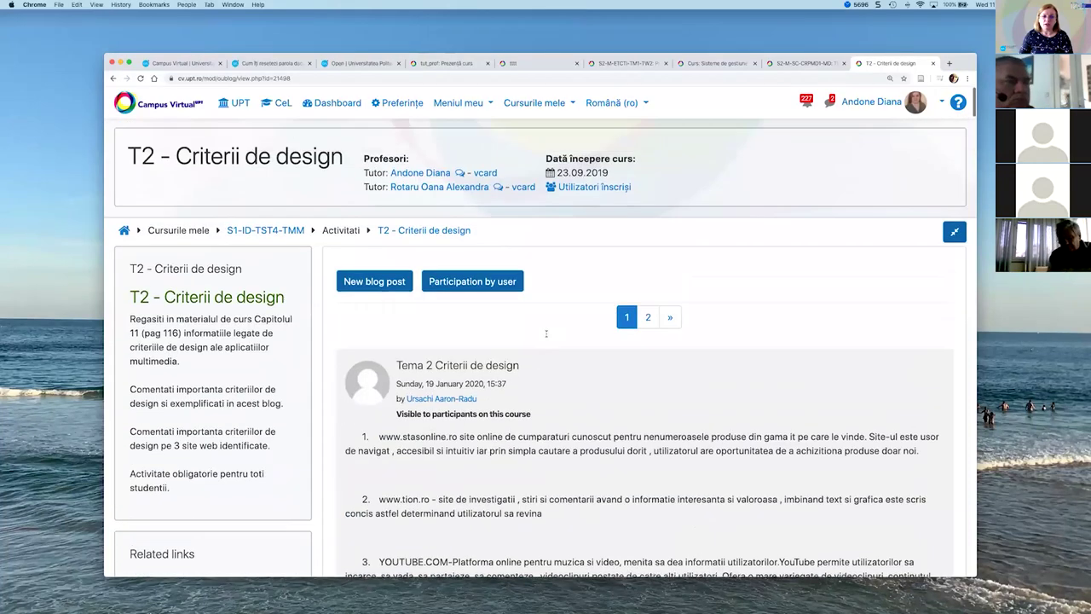
scroll(546, 336, down, 4)
scroll(546, 336, down, 2)
scroll(546, 336, up, 4)
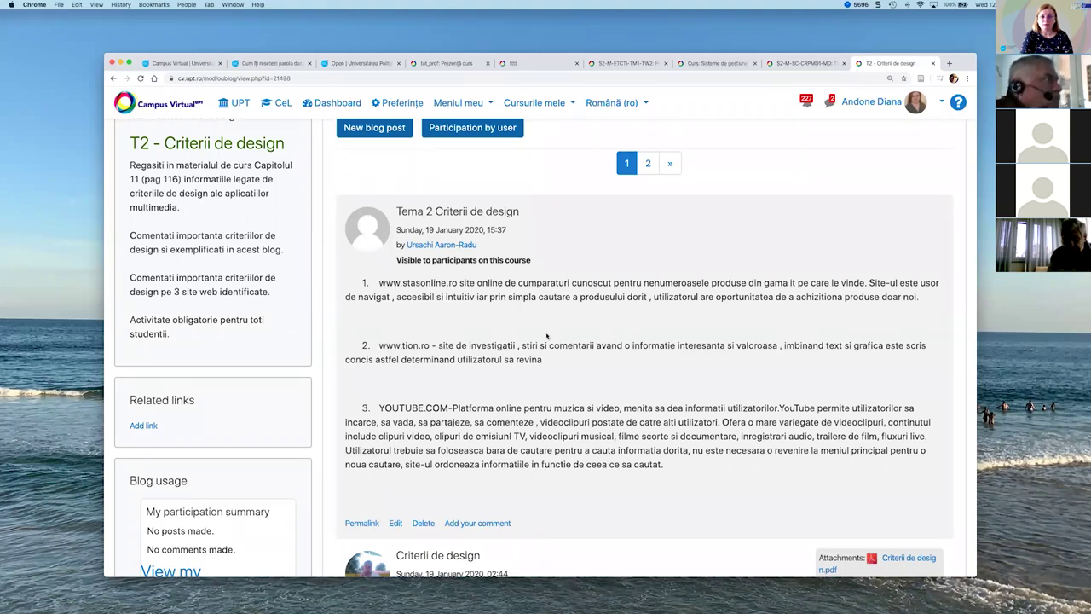
- Switch back to the open tut_prof course page
click(448, 63)
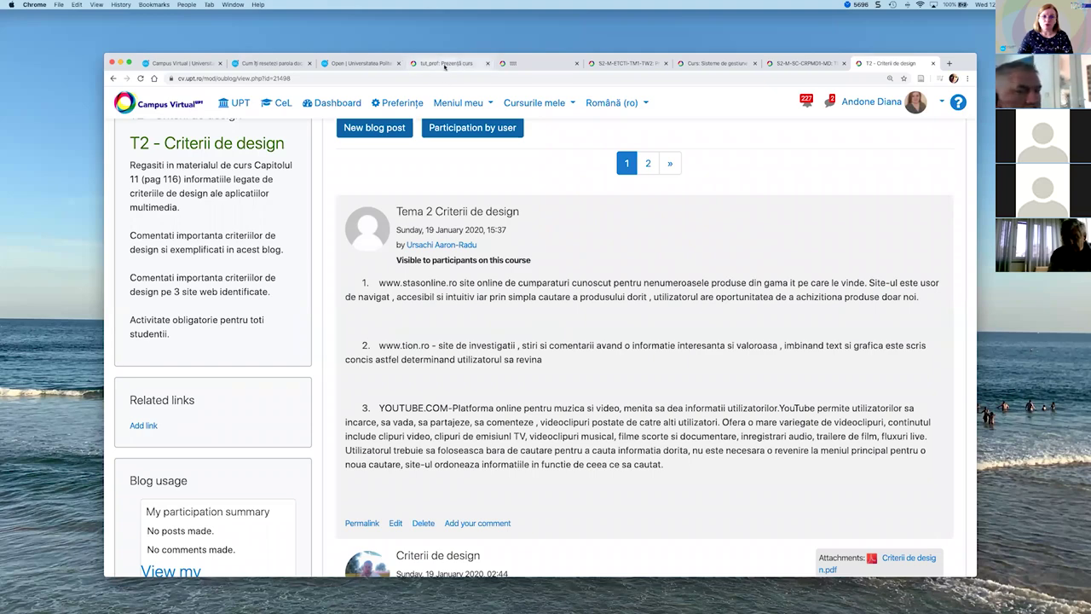